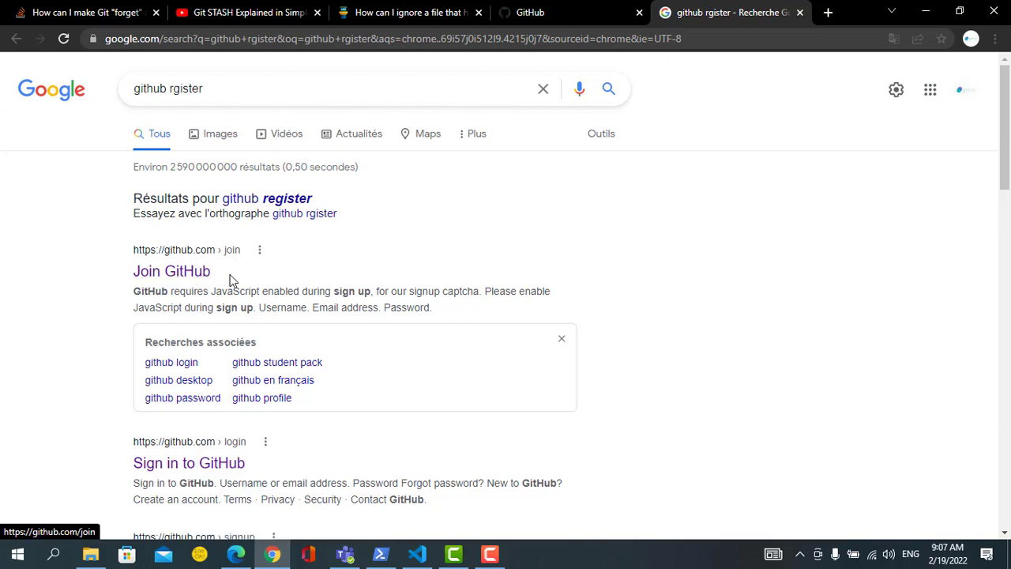
pyautogui.moveTo(213, 272); pyautogui.dragTo(166, 275)
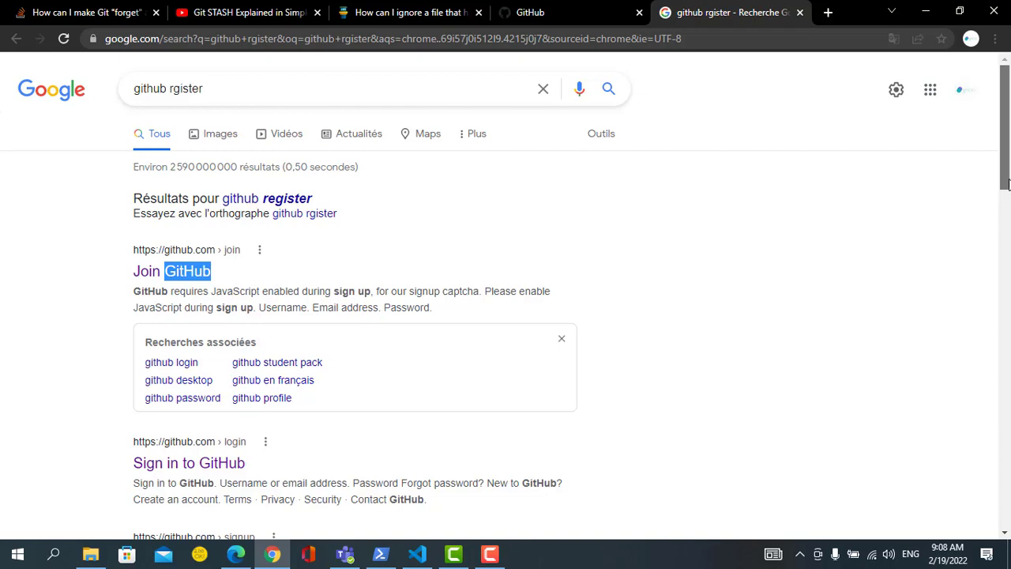
pyautogui.moveTo(1006, 186); pyautogui.dragTo(1006, 234)
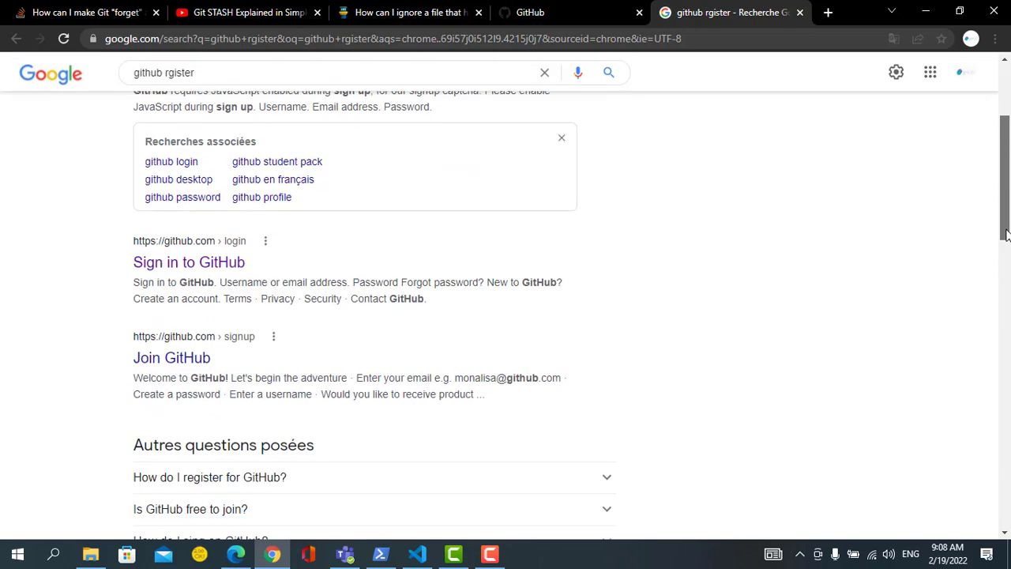
pyautogui.click(226, 340)
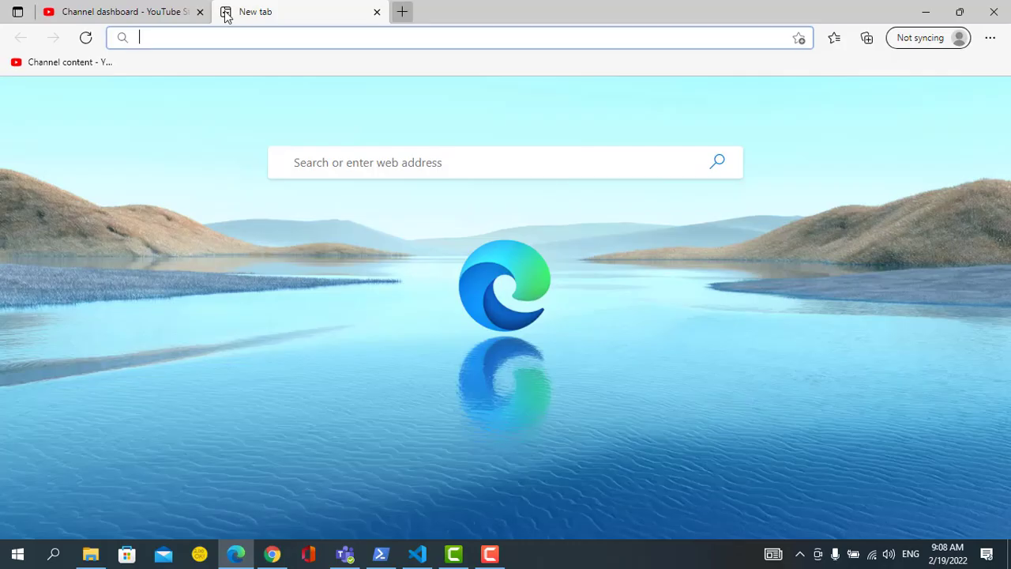
pyautogui.write('https://github.com/')
pyautogui.press('Return')
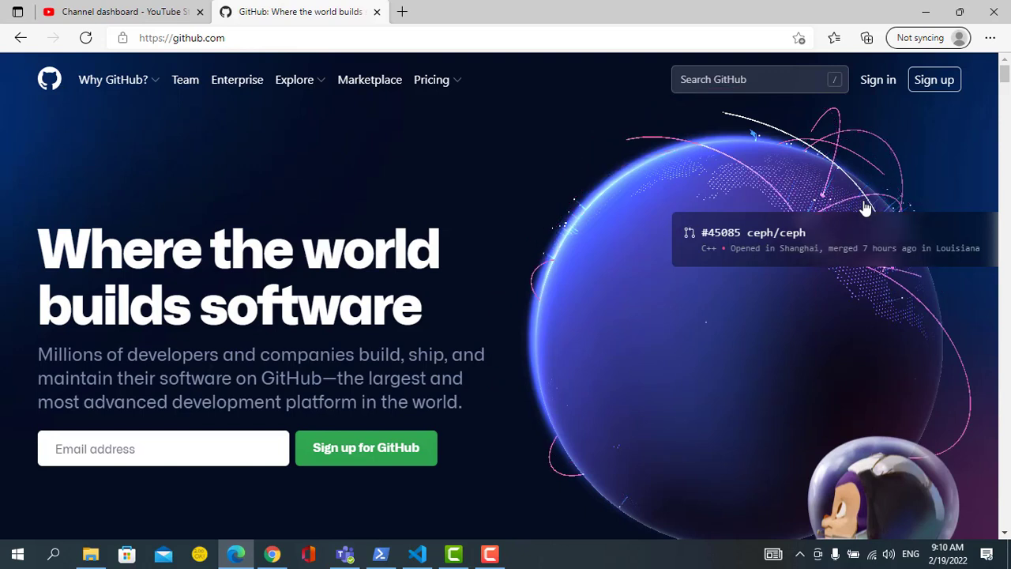
# Switch between Chrome and Edge, ending on the signed-in GitHub dashboard in Chrome
pyautogui.click(272, 554)
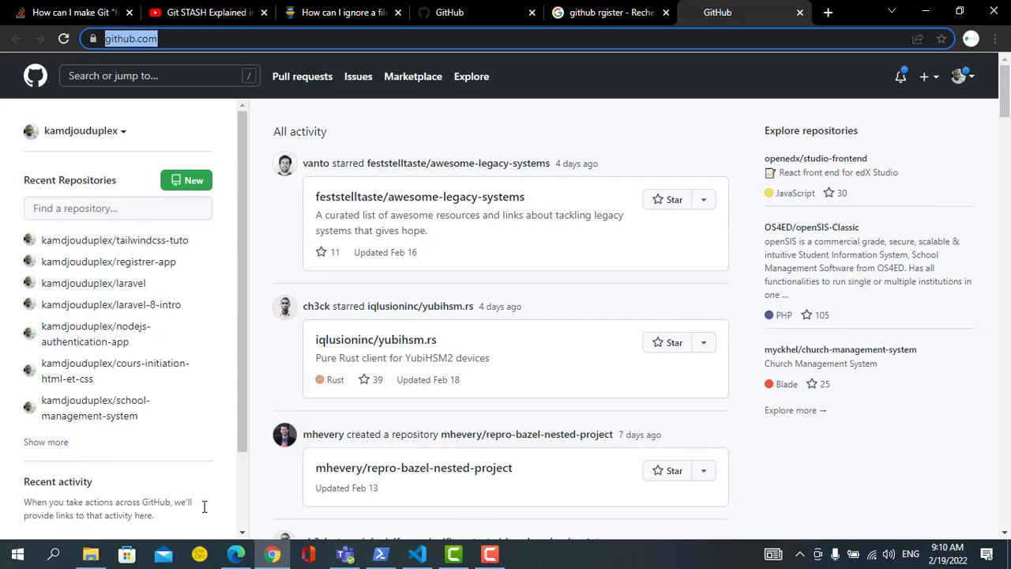
pyautogui.click(231, 558)
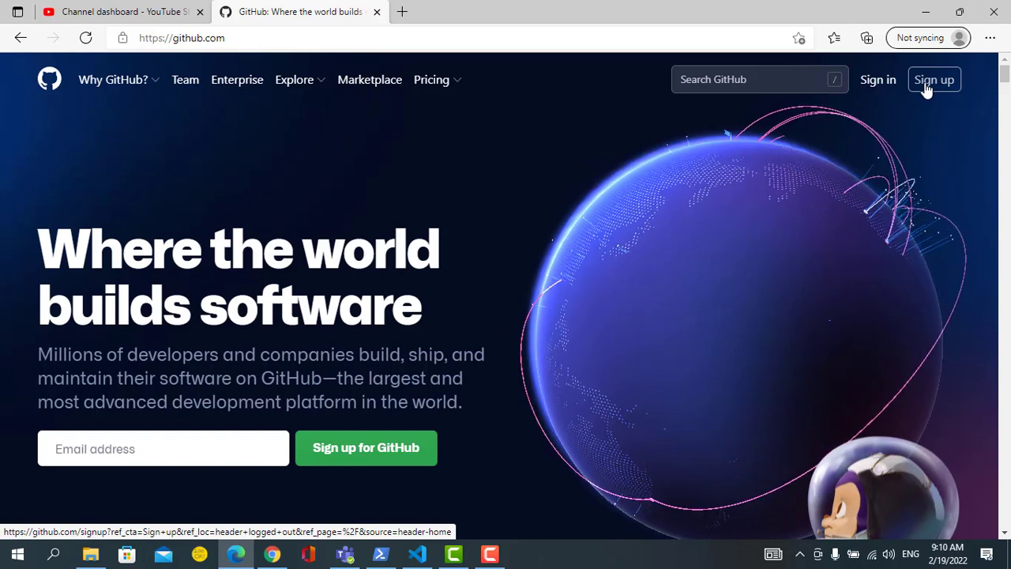
pyautogui.click(272, 556)
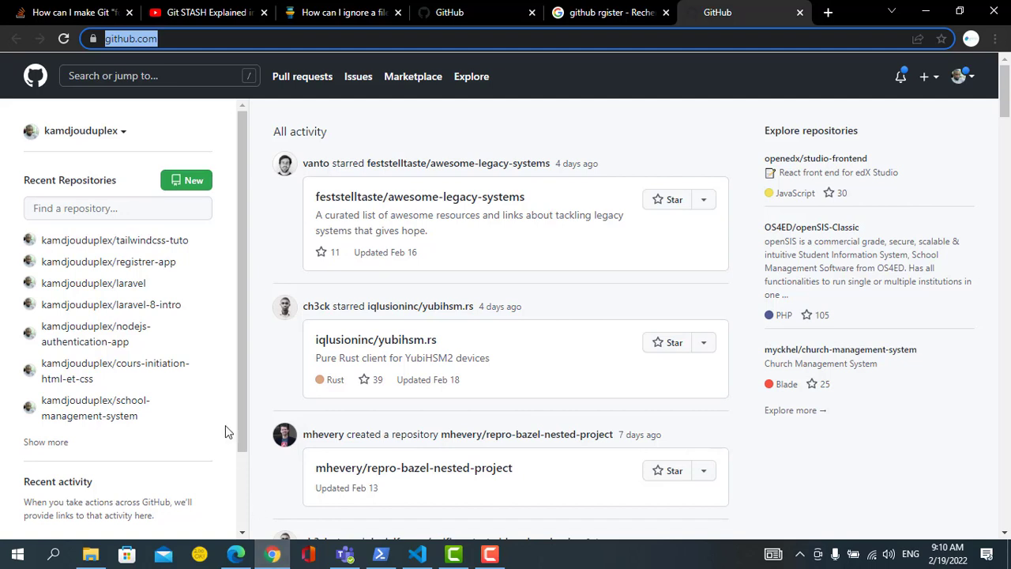
# Start a new GitHub repository and name it git-tuto
pyautogui.click(194, 181)
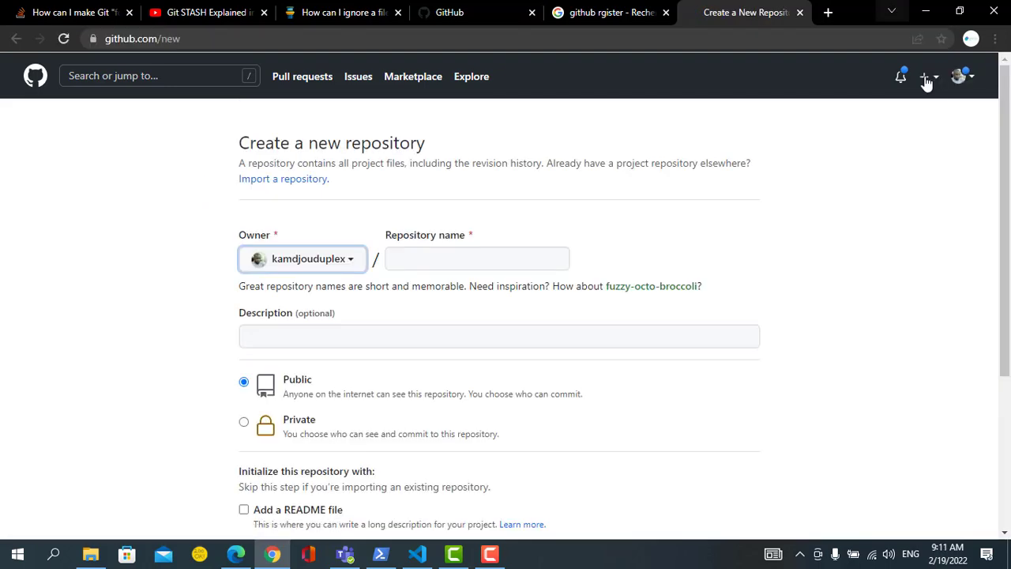
pyautogui.click(931, 77)
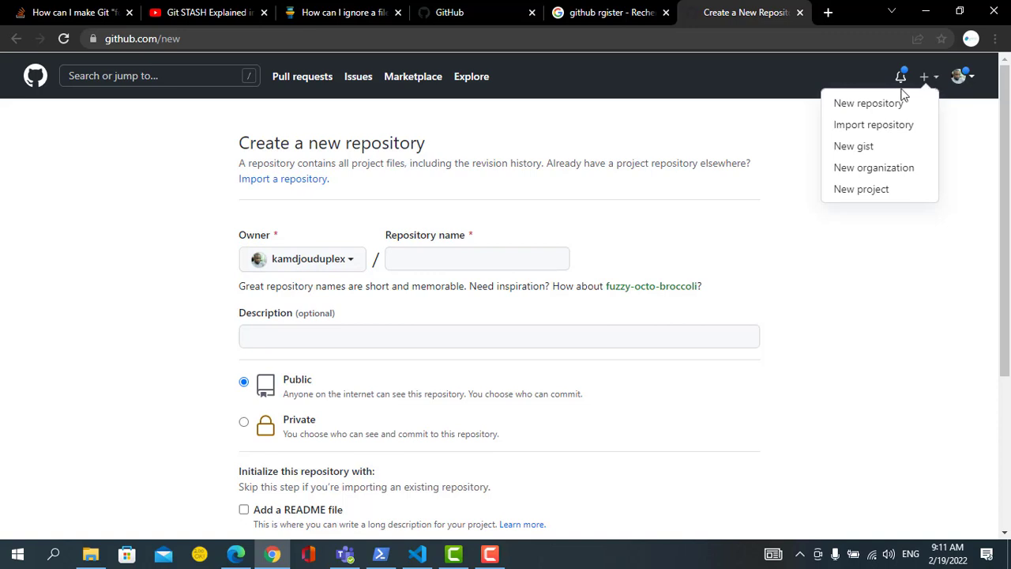
pyautogui.click(435, 262)
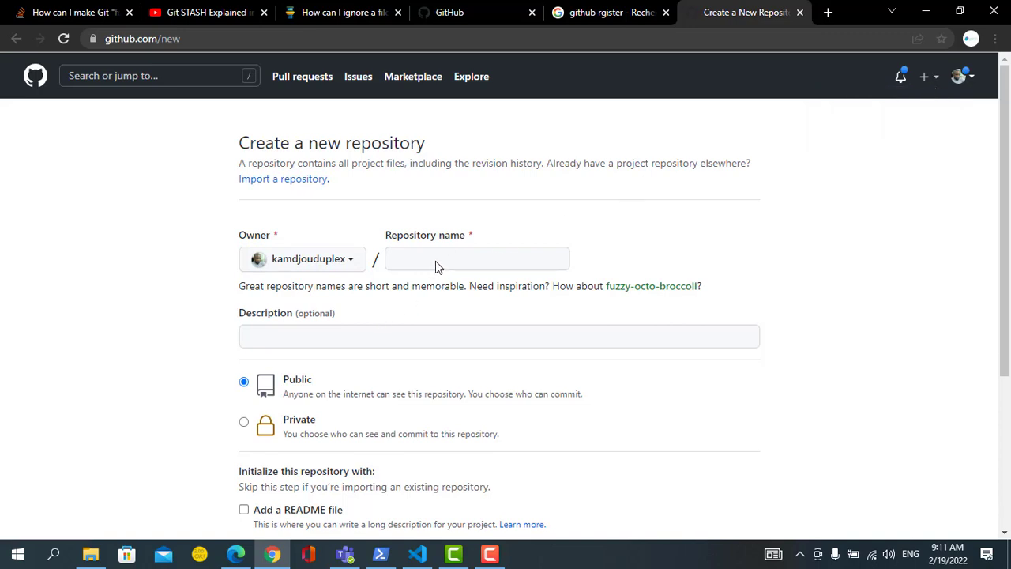
pyautogui.click(436, 262)
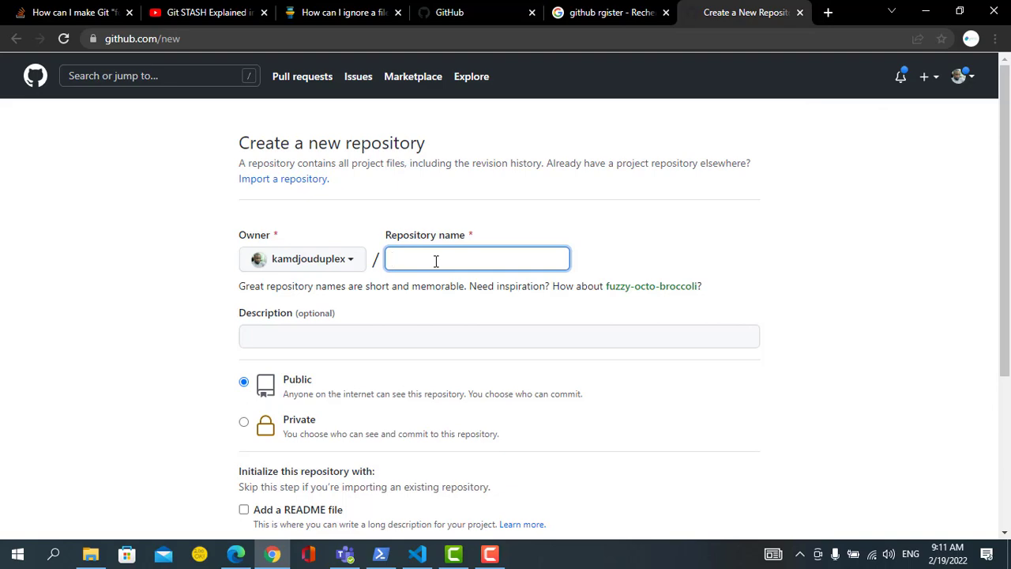
pyautogui.write('git-tuto')
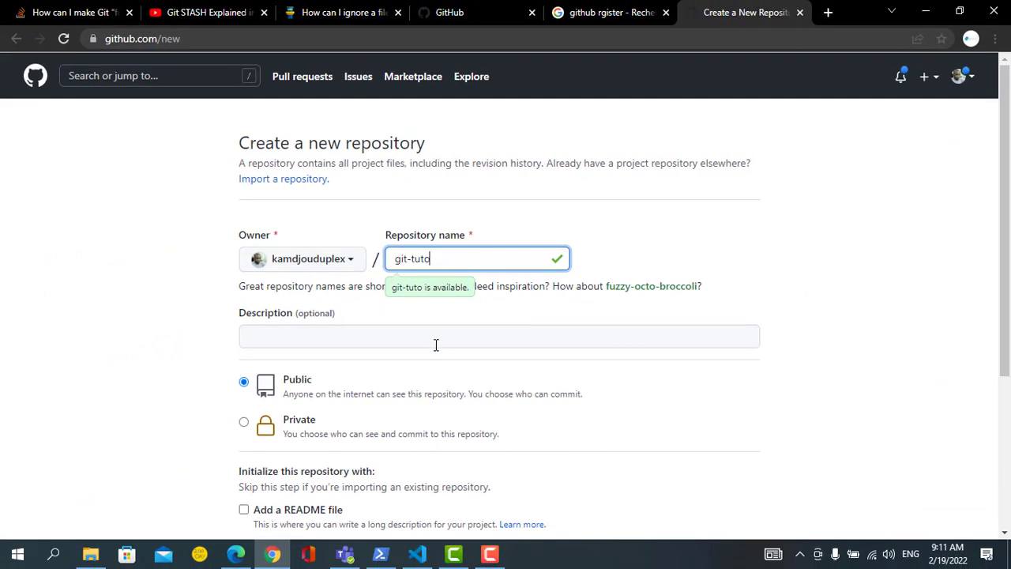
# Add the description 'just for learning purpose' and create the public repository
pyautogui.click(436, 345)
pyautogui.write('j')
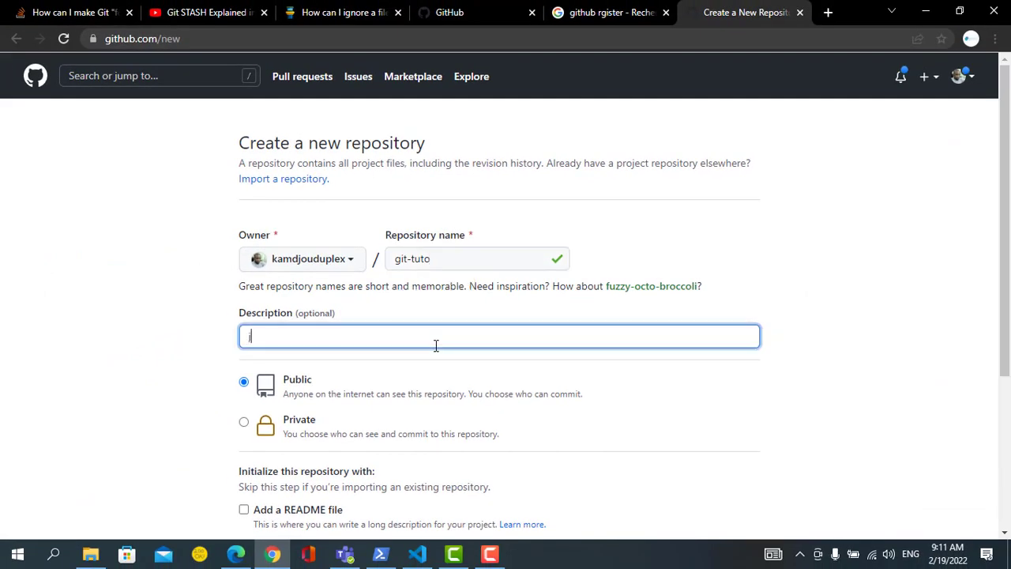
pyautogui.write('ust for le')
pyautogui.write('arning purp')
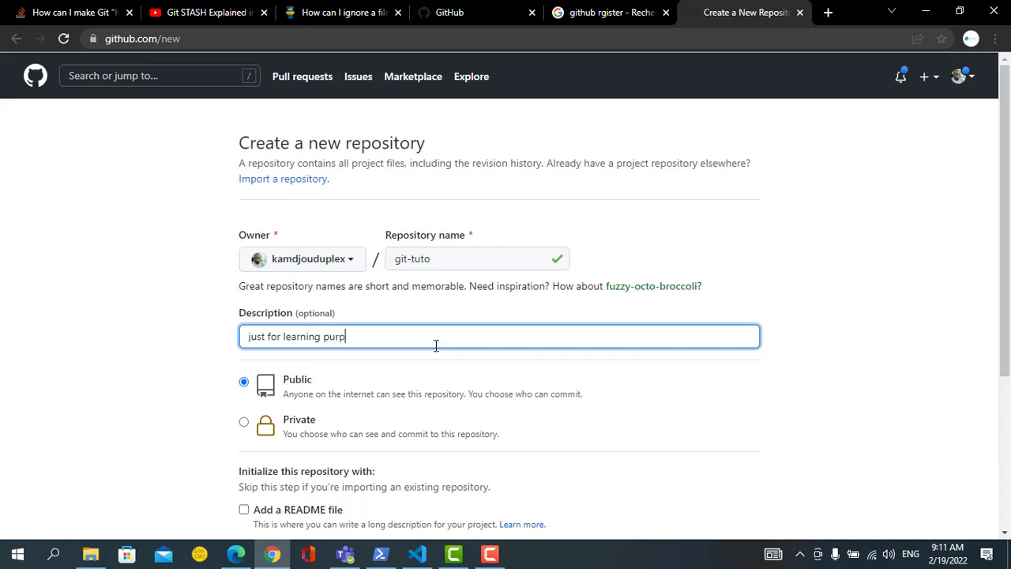
pyautogui.write('ose')
pyautogui.moveTo(1004, 269); pyautogui.dragTo(1004, 385)
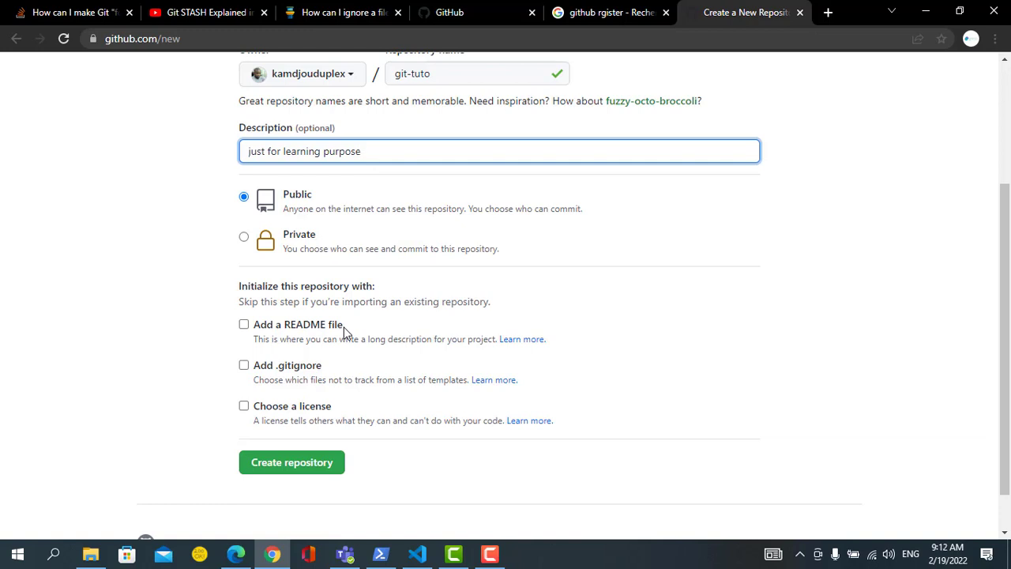
pyautogui.scroll(3, 344, 332)
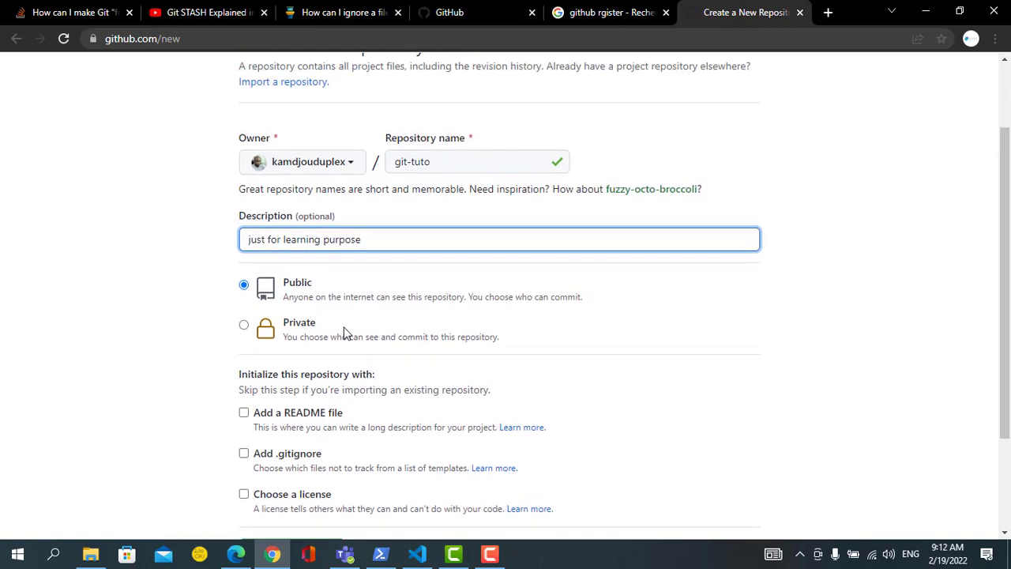
pyautogui.scroll(-3, 344, 332)
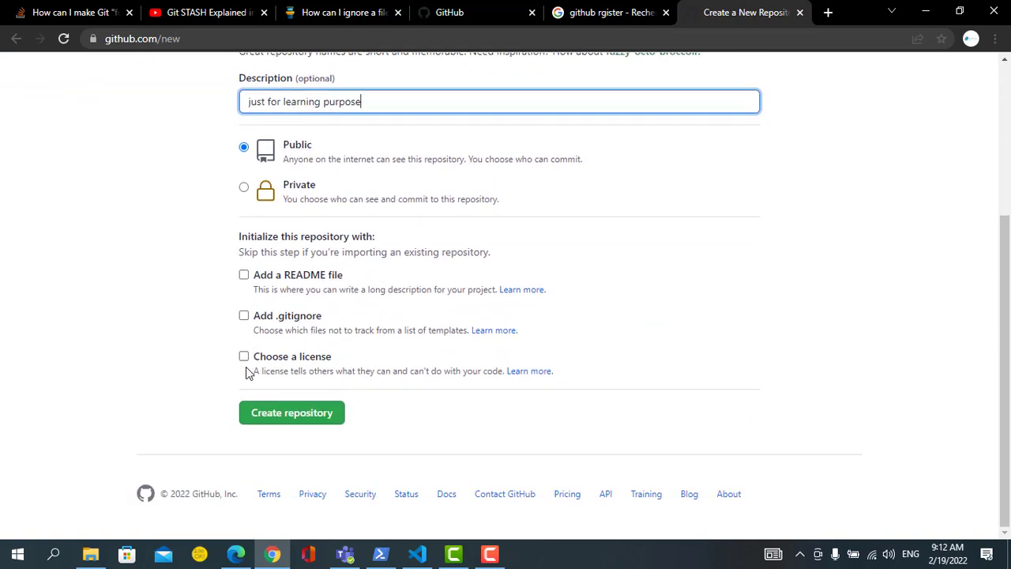
pyautogui.click(275, 422)
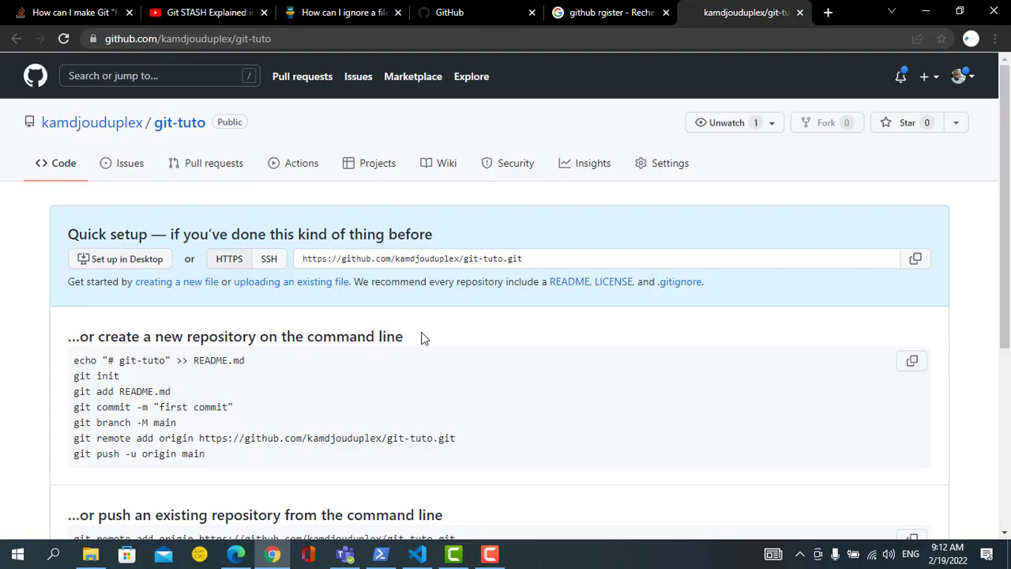
# Copy the 'git remote add origin' command from the git-tuto quick setup page
pyautogui.scroll(-1, 421, 338)
pyautogui.scroll(-1, 422, 339)
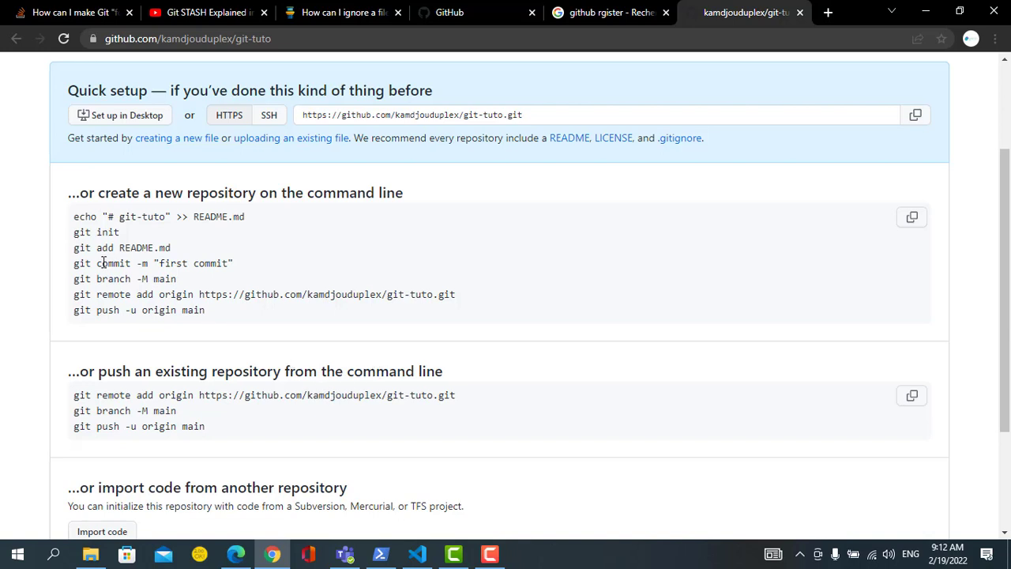
pyautogui.scroll(-2, 181, 332)
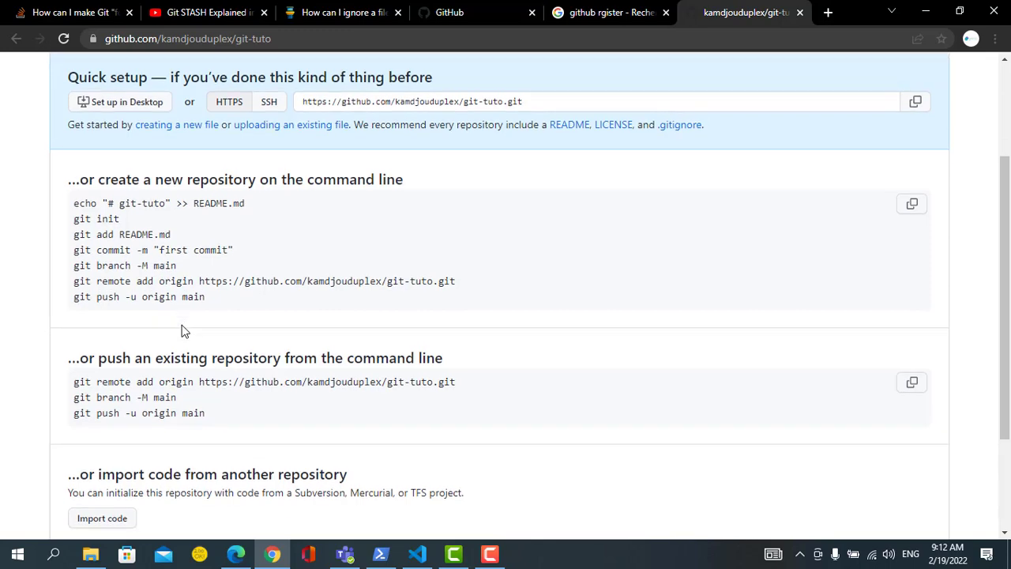
pyautogui.scroll(2, 181, 332)
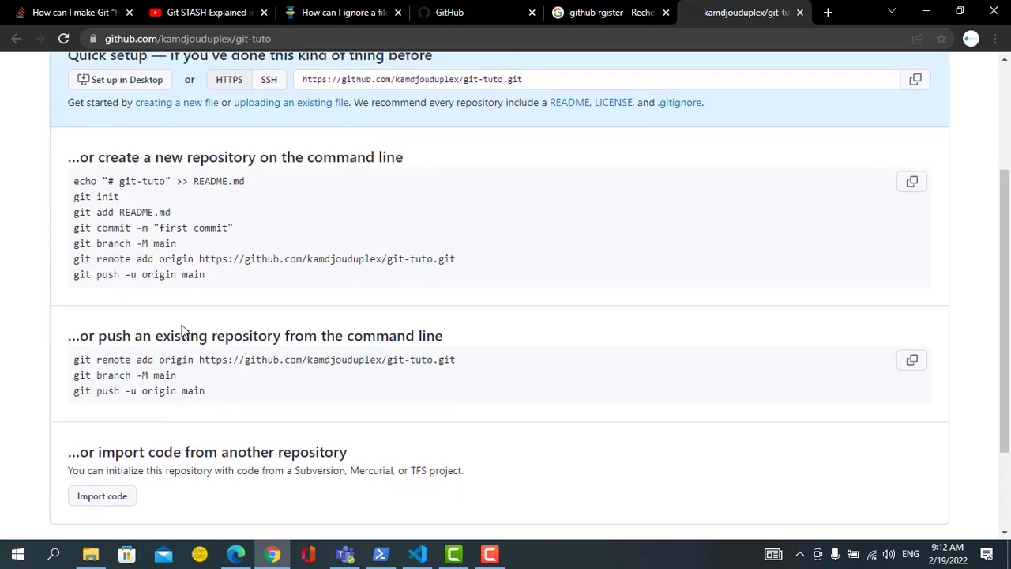
pyautogui.scroll(-1, 282, 337)
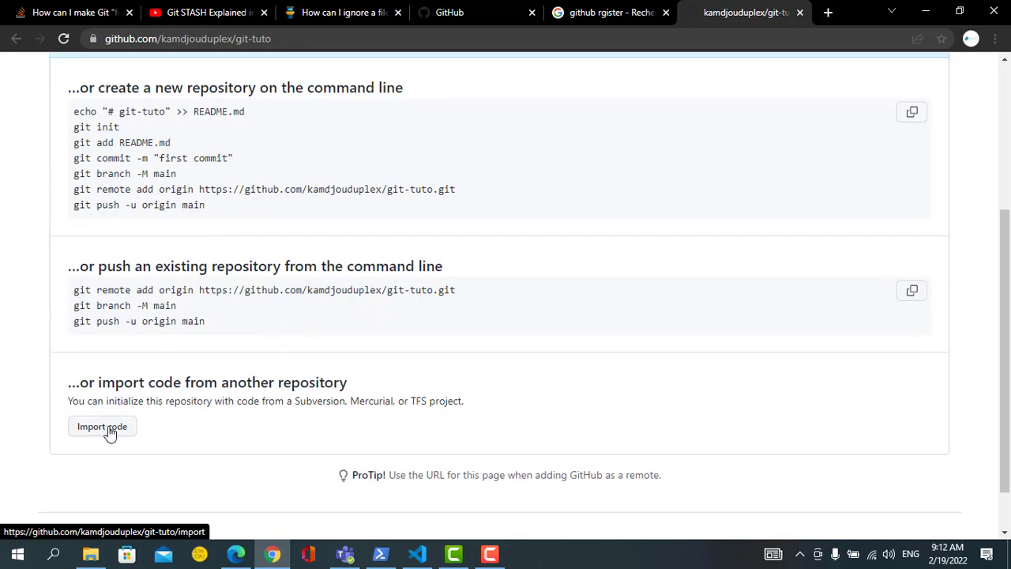
pyautogui.scroll(1, 110, 434)
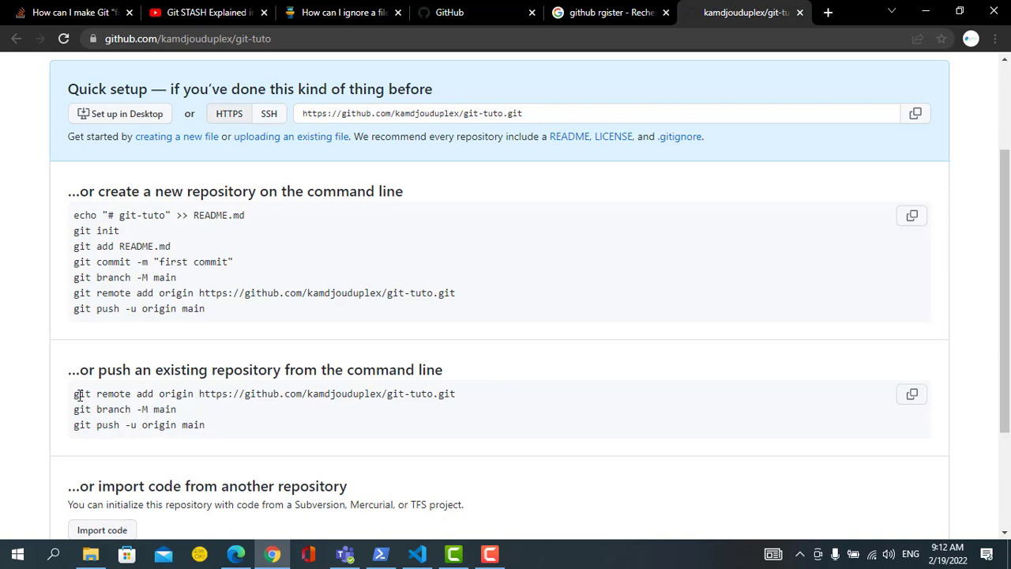
pyautogui.moveTo(76, 395); pyautogui.dragTo(444, 394)
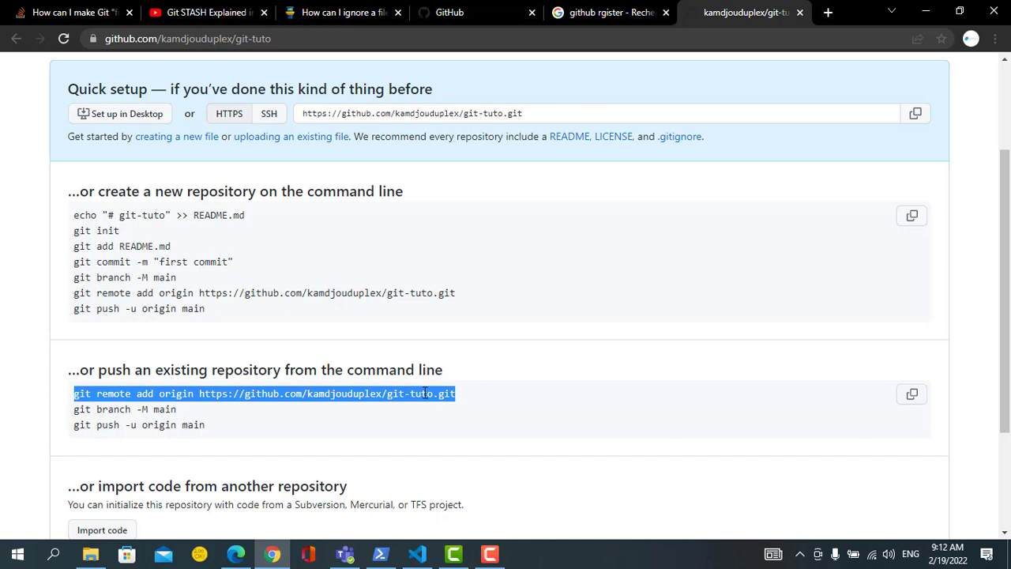
pyautogui.rightClick(425, 393)
pyautogui.click(450, 402)
# Paste and run the copied git remote add origin command in PowerShell, adding the GitHub remote
pyautogui.click(380, 555)
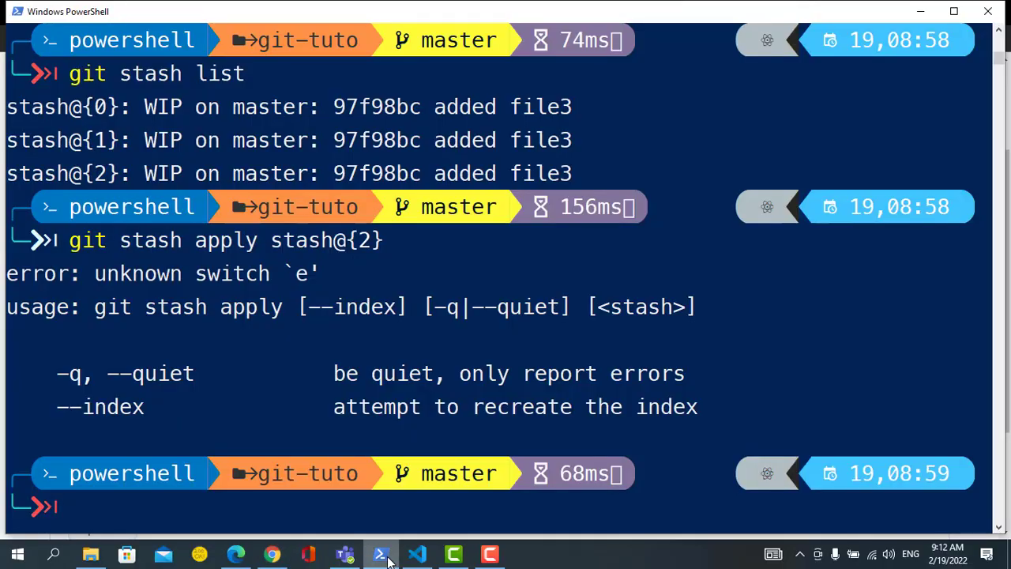
pyautogui.write('git ')
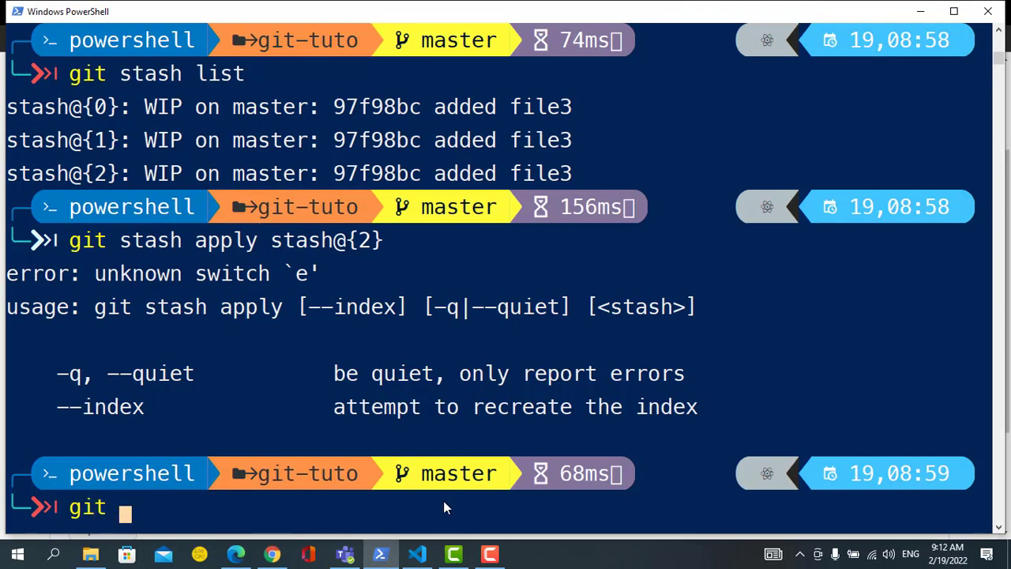
pyautogui.write('sta')
pyautogui.press('BackSpace')
pyautogui.press('BackSpace')
pyautogui.press('BackSpace')
pyautogui.press('BackSpace')
pyautogui.press('BackSpace')
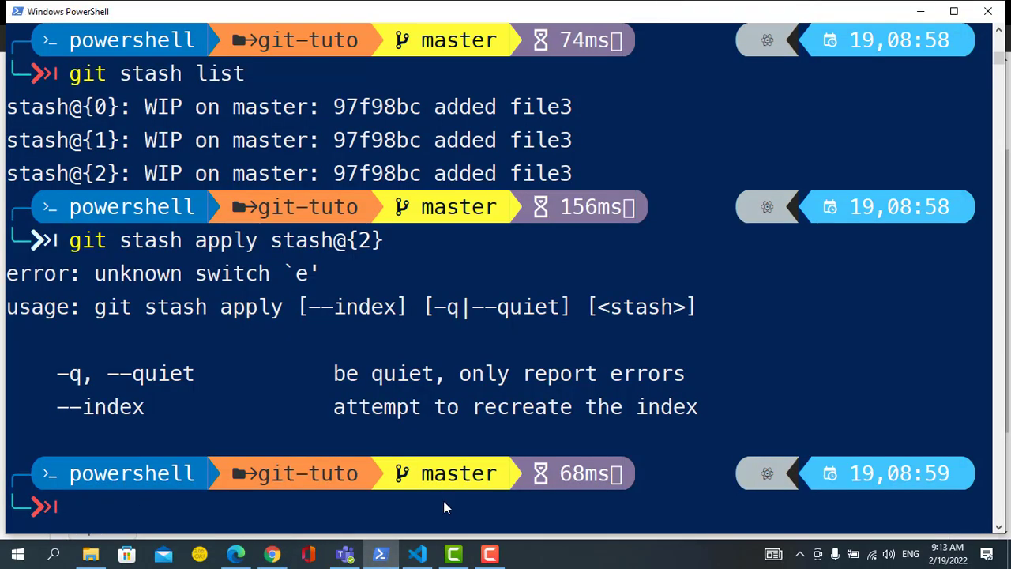
pyautogui.rightClick(795, 271)
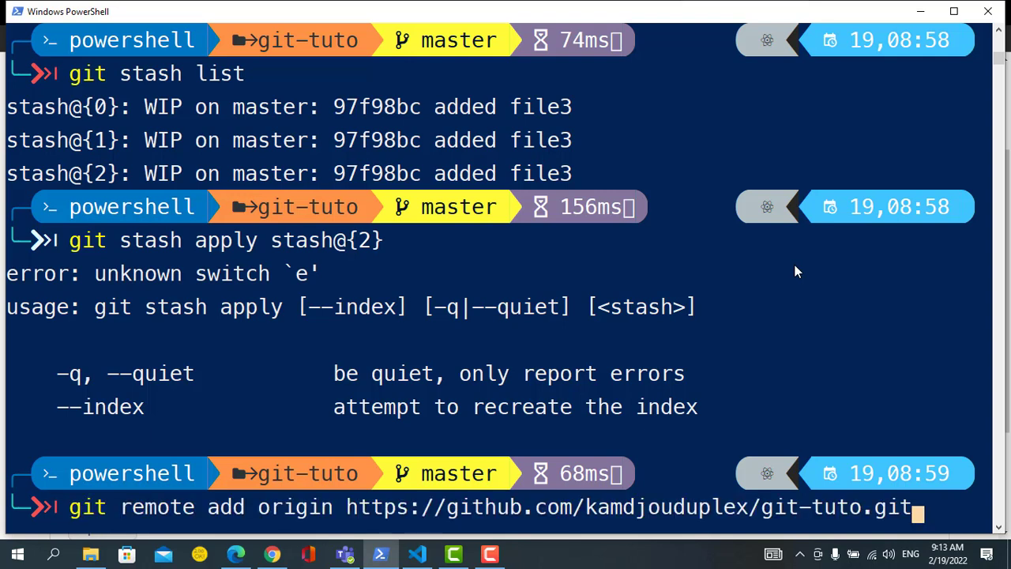
pyautogui.press('Return')
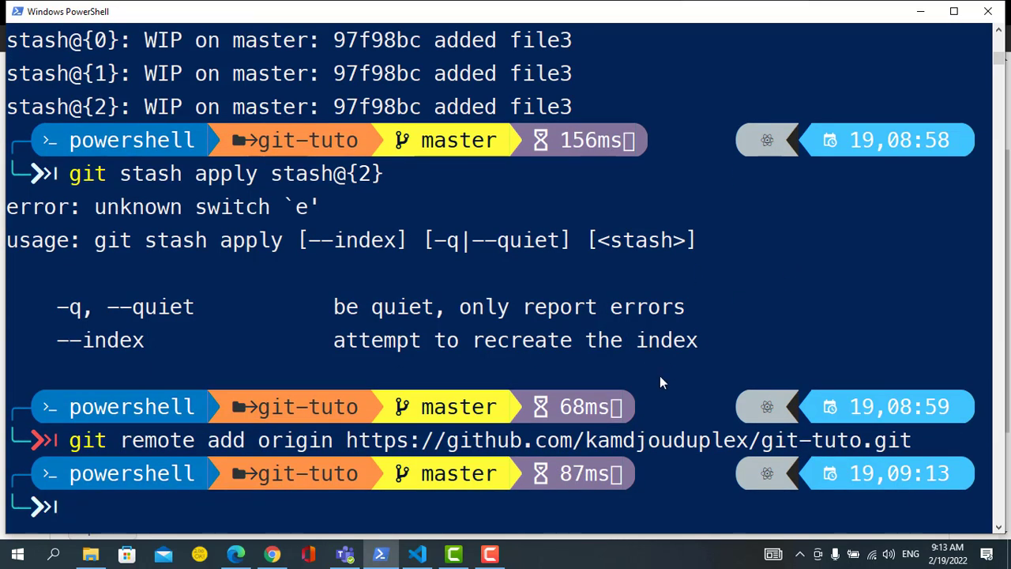
pyautogui.click(272, 554)
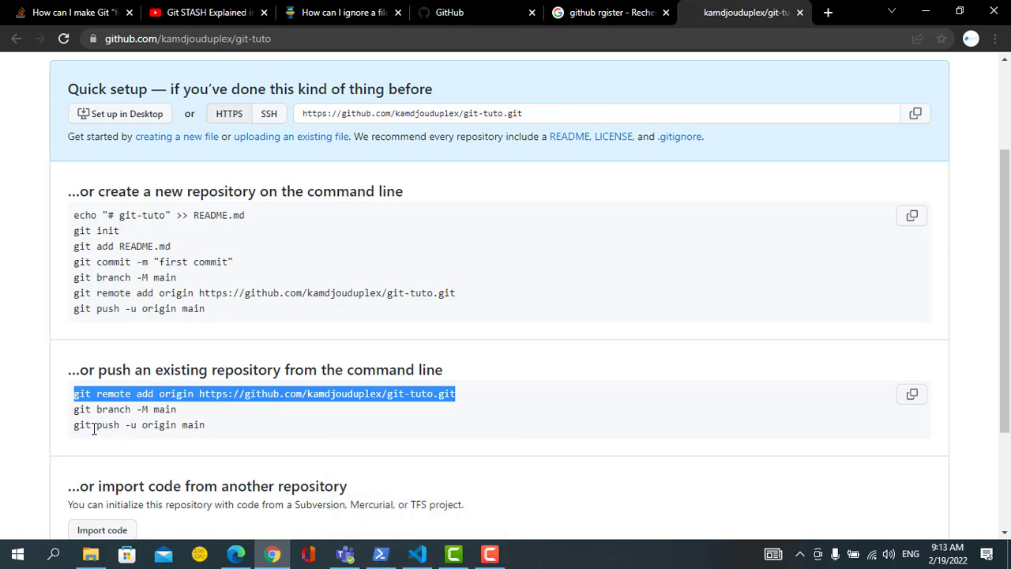
# Highlight the 'git branch -M main' and 'git push -u origin main' lines, then return to PowerShell
pyautogui.click(210, 427)
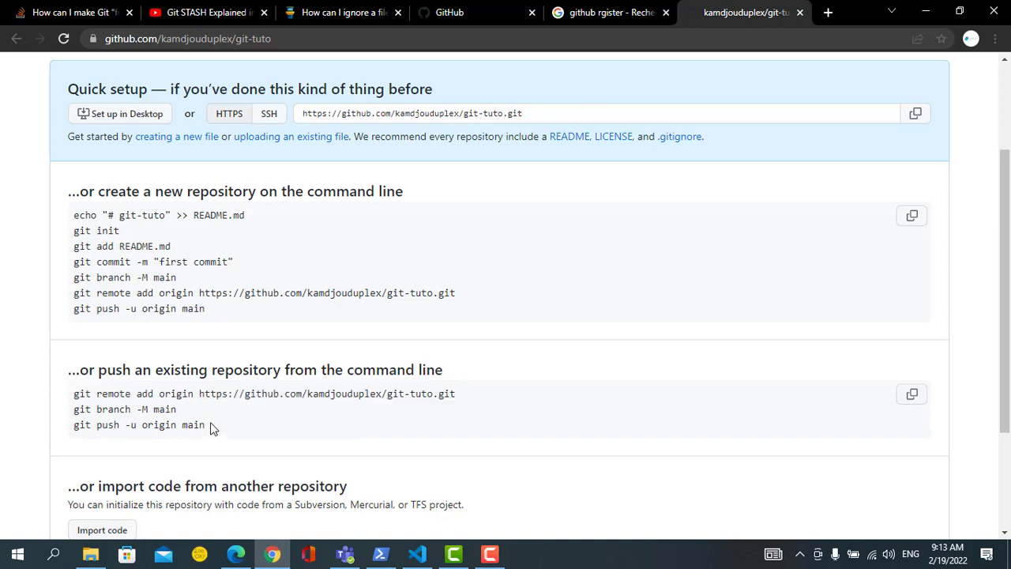
pyautogui.moveTo(210, 427); pyautogui.dragTo(74, 412)
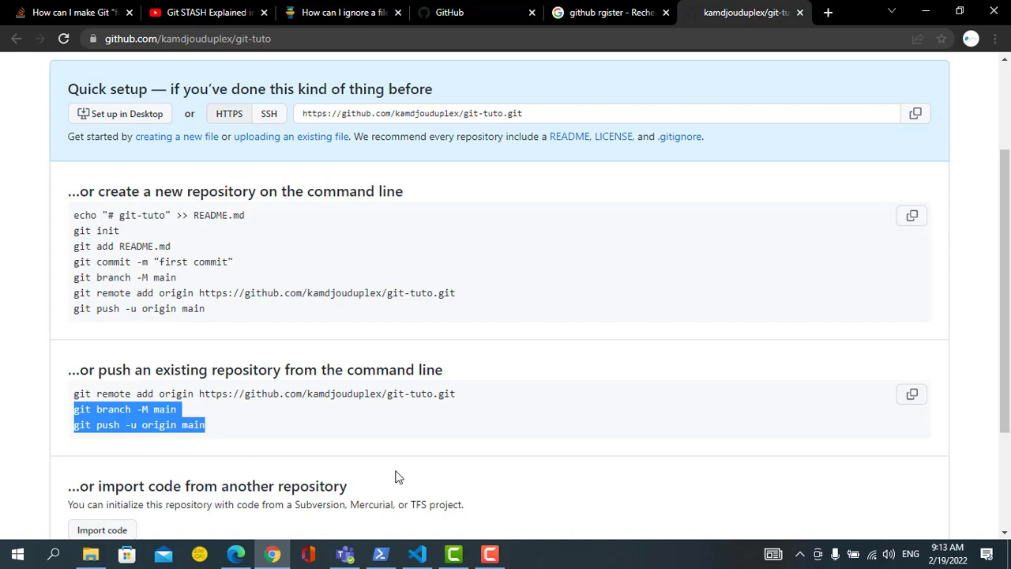
pyautogui.click(382, 556)
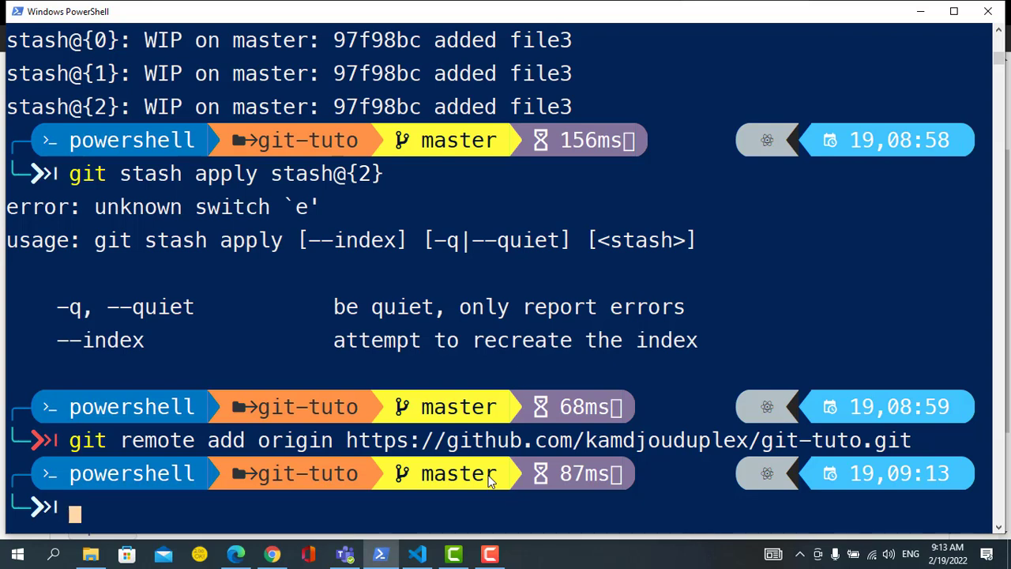
# Run git status to confirm the git-tuto working tree is clean
pyautogui.click(441, 504)
pyautogui.write('git')
pyautogui.write(' stsat')
pyautogui.press('BackSpace')
pyautogui.press('BackSpace')
pyautogui.press('BackSpace')
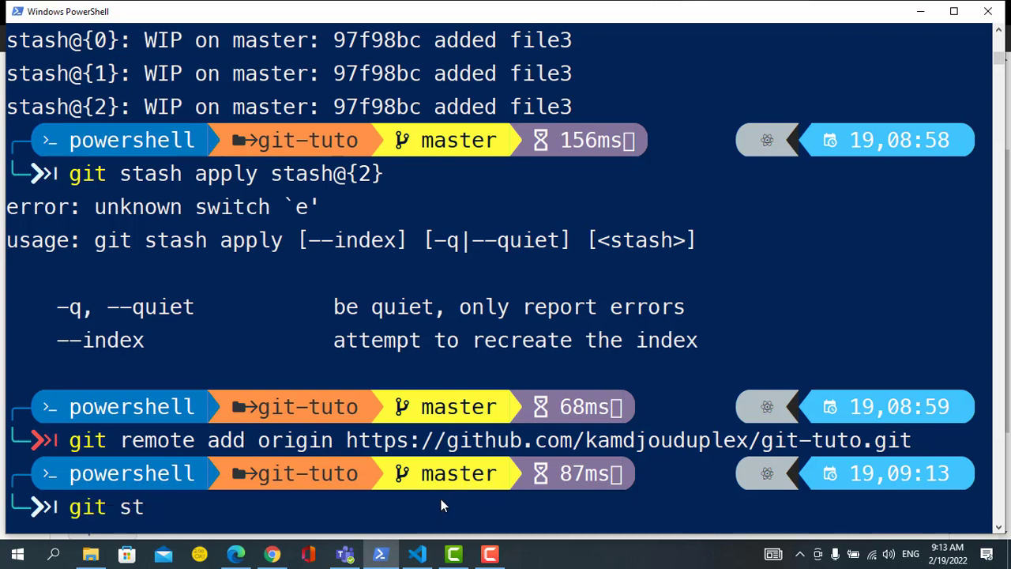
pyautogui.write('atsu')
pyautogui.press('BackSpace')
pyautogui.press('BackSpace')
pyautogui.press('BackSpace')
pyautogui.write('tus')
pyautogui.press('Return')
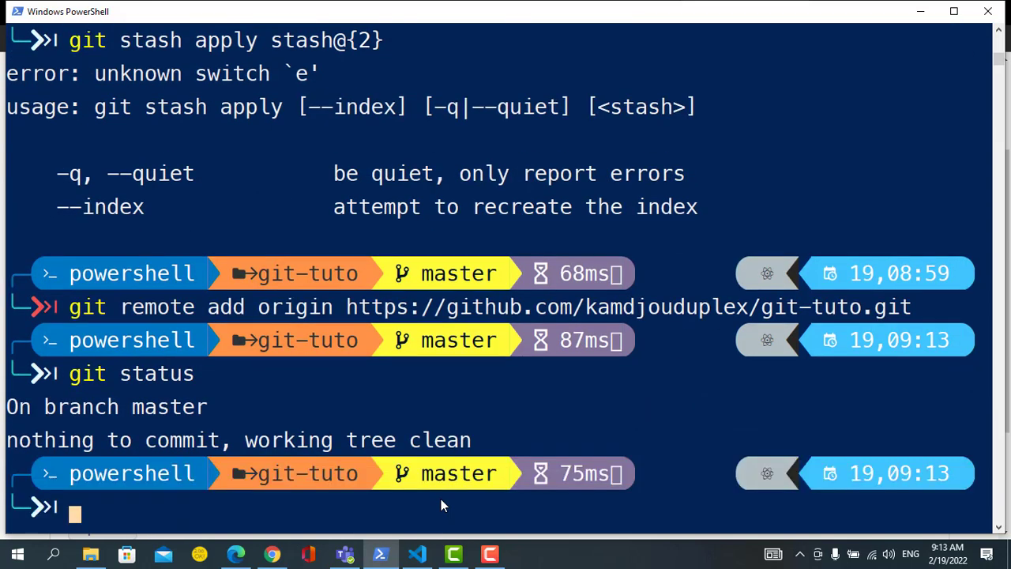
# Push the master branch to GitHub with 'git push origin master'
pyautogui.write('git pus')
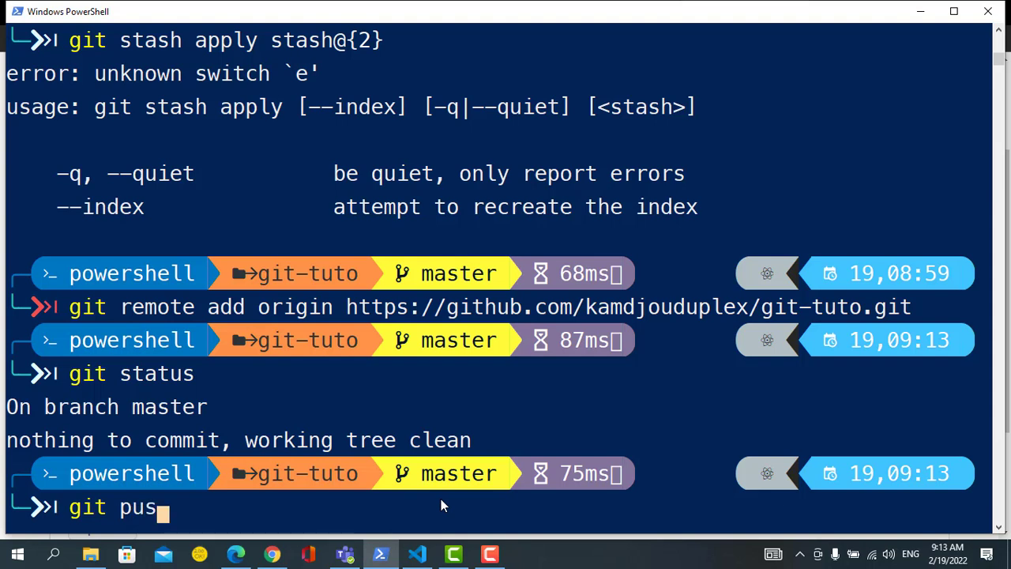
pyautogui.write('h origih')
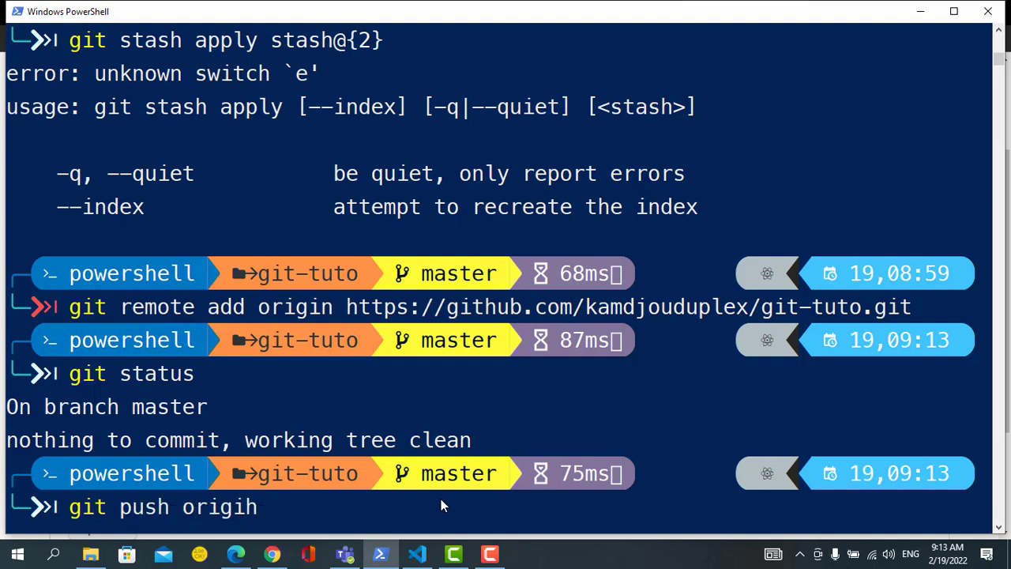
pyautogui.press('BackSpace')
pyautogui.write('n mster')
pyautogui.press('BackSpace')
pyautogui.press('BackSpace')
pyautogui.press('BackSpace')
pyautogui.press('BackSpace')
pyautogui.write('as')
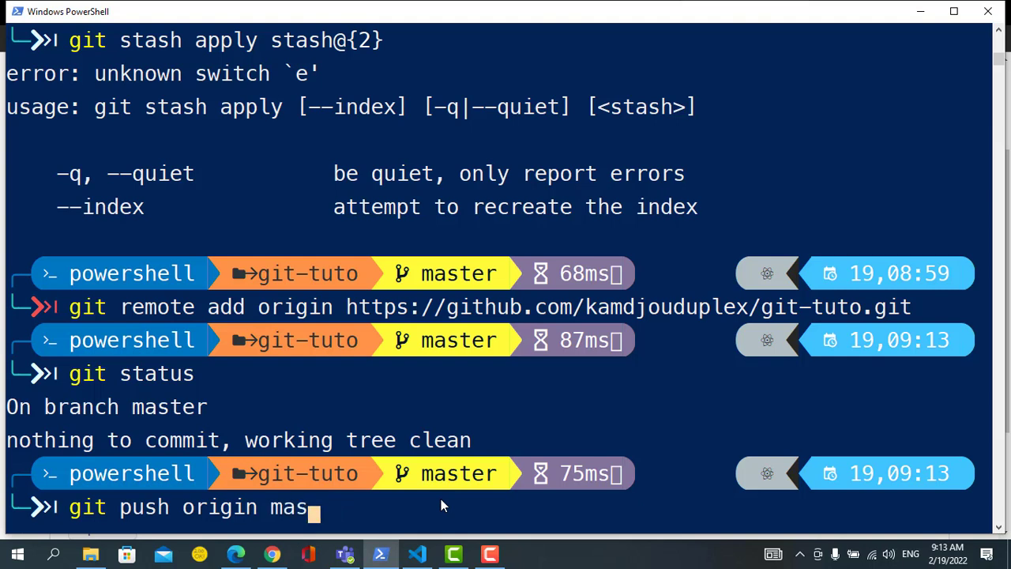
pyautogui.write('ter')
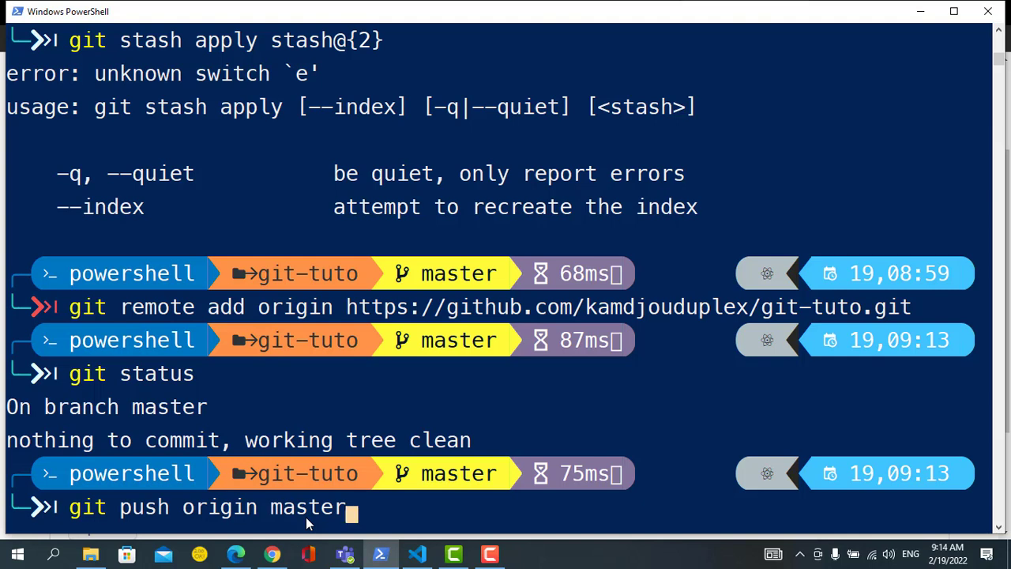
pyautogui.press('Return')
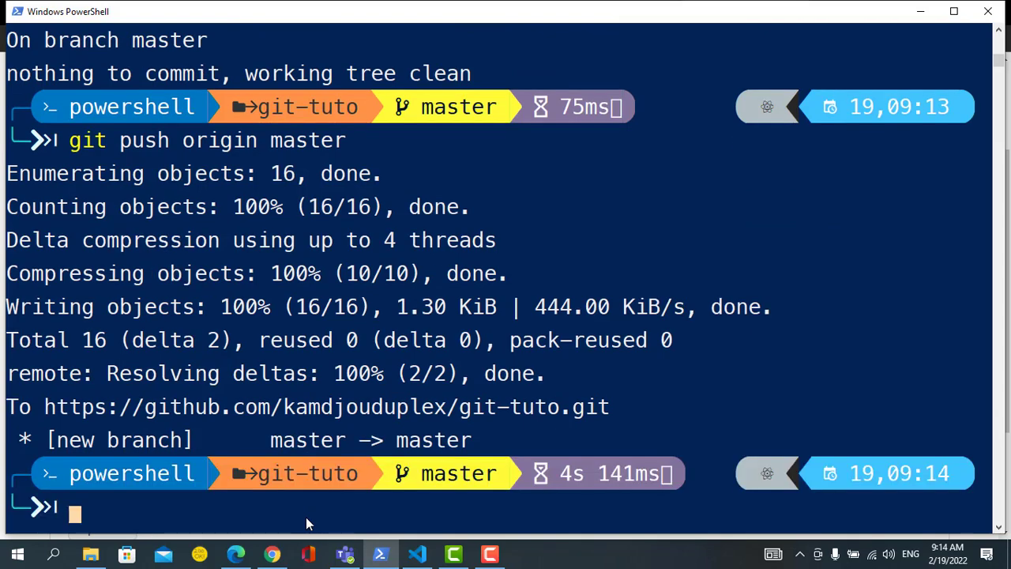
# Reload the git-tuto repository page in Chrome to show the pushed files
pyautogui.click(271, 556)
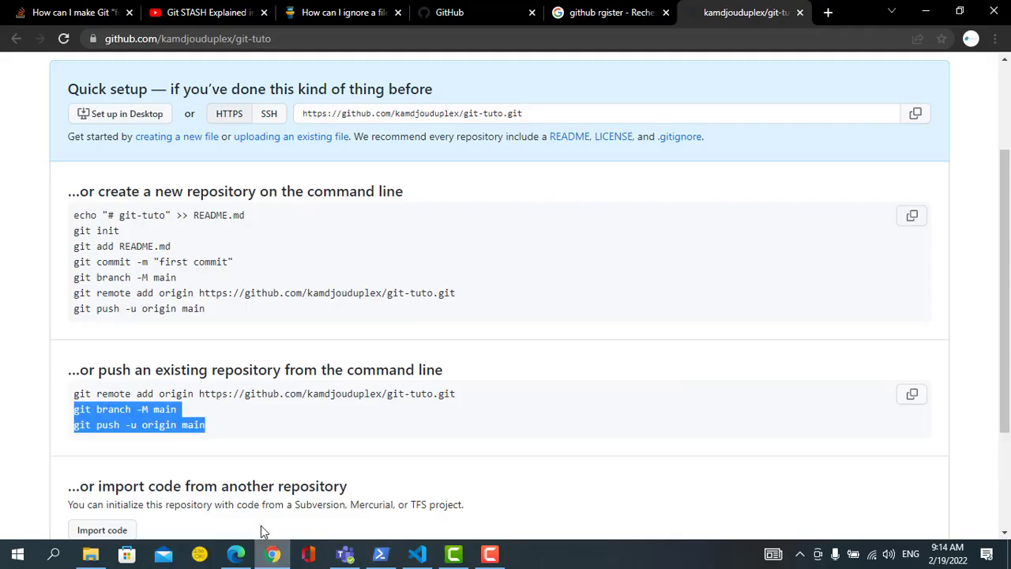
pyautogui.click(282, 39)
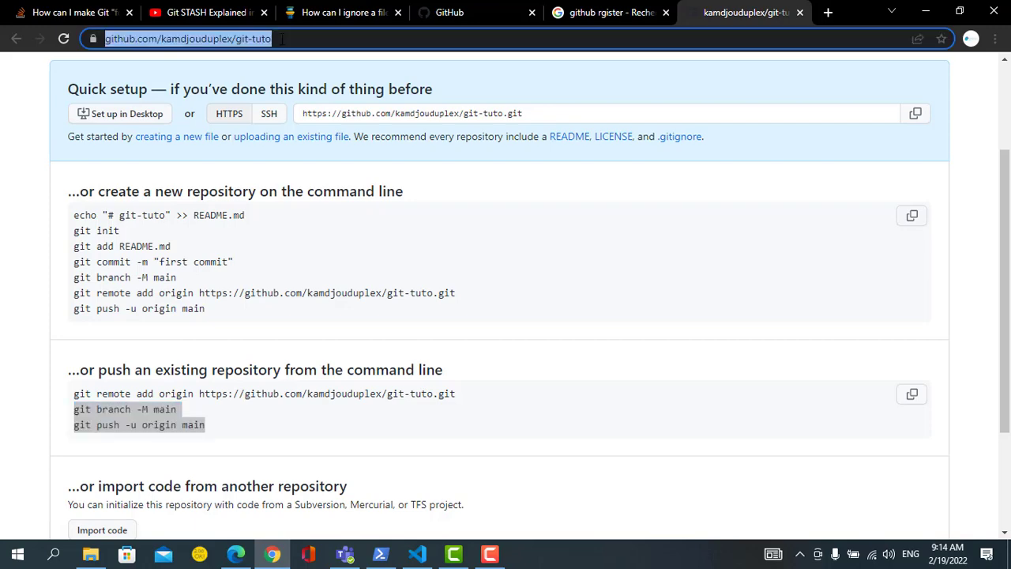
pyautogui.click(64, 39)
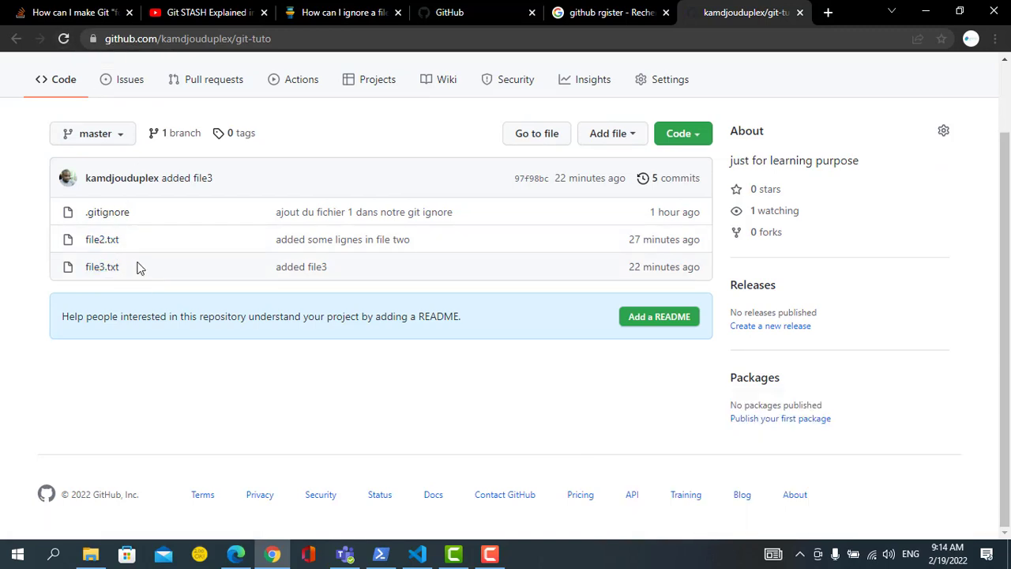
# Open file2.txt and .gitignore to check their contents, returning to the file list
pyautogui.click(99, 239)
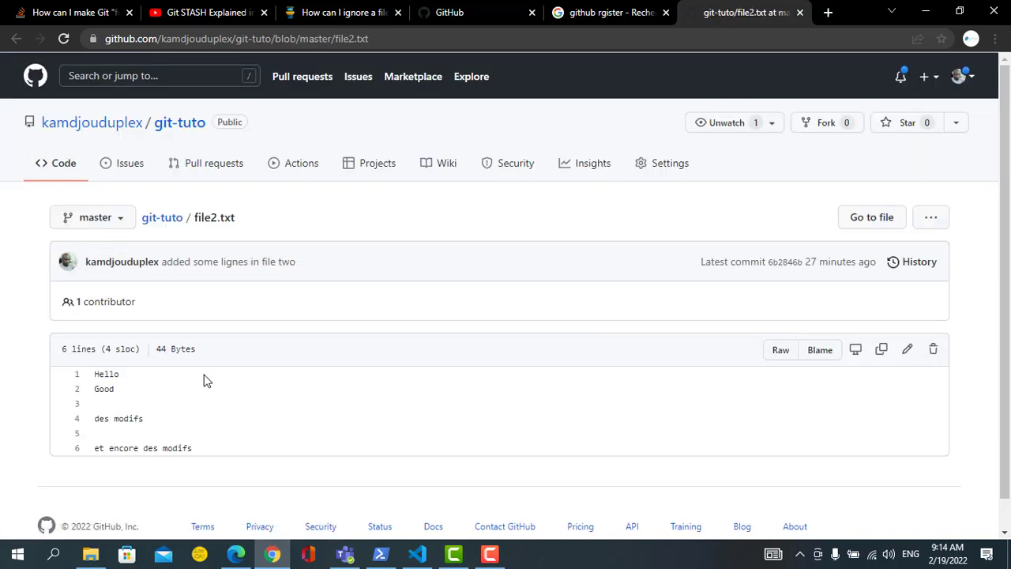
pyautogui.click(169, 133)
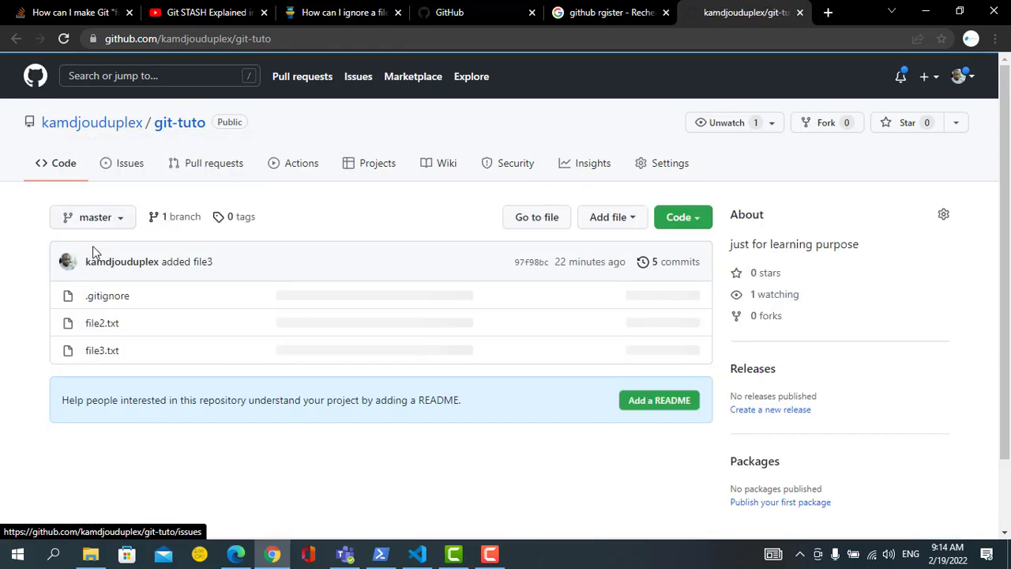
pyautogui.click(100, 300)
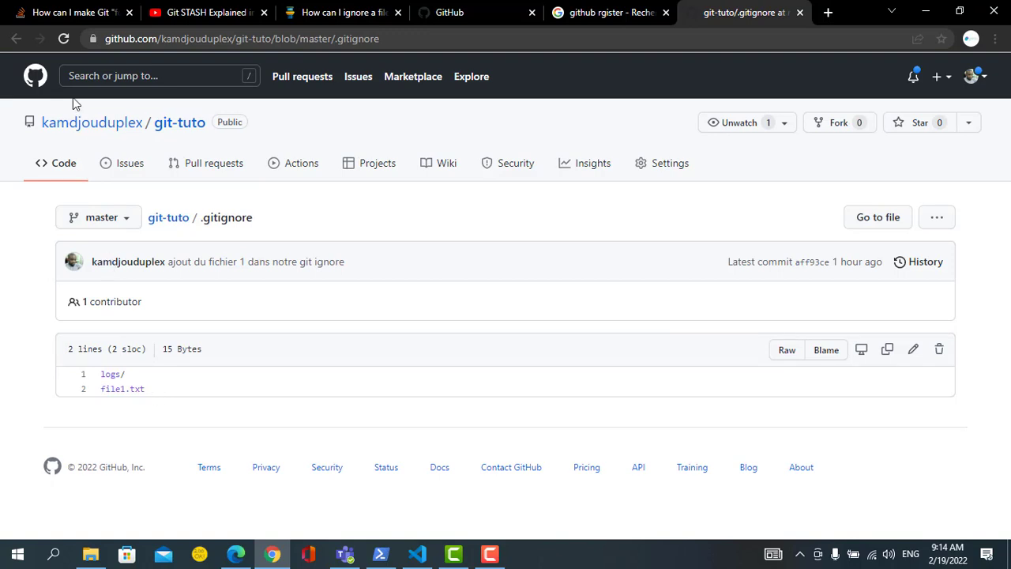
pyautogui.click(17, 38)
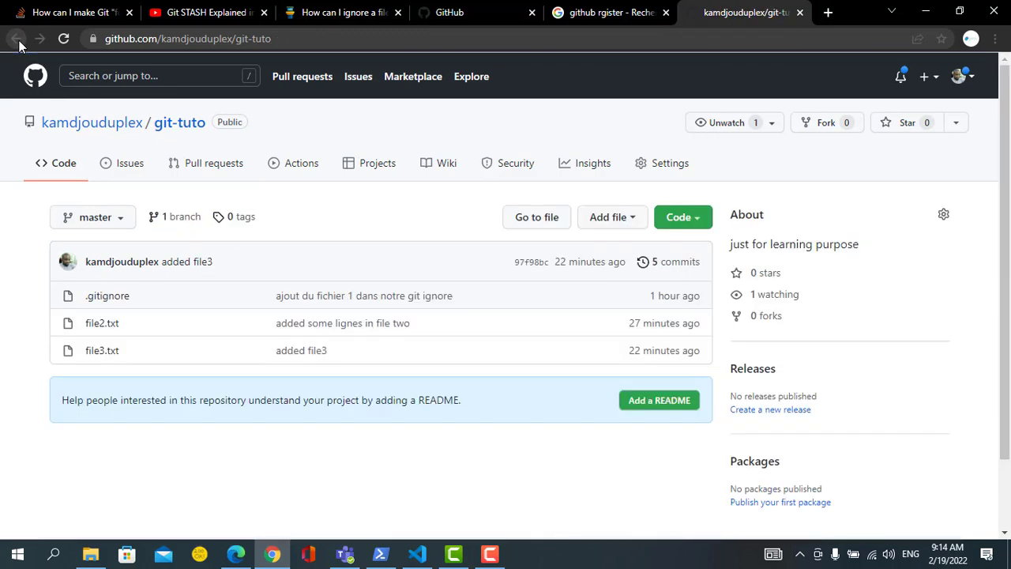